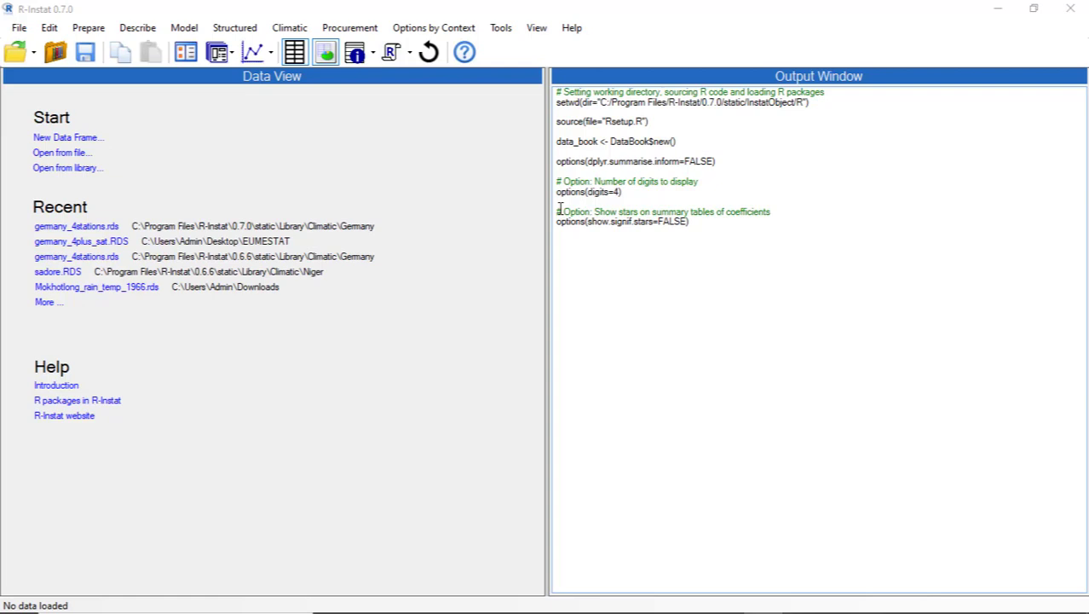
# Import germany_4stations.rds from the Instat library's Climatic > Germany folder, creating germany_data and germany_metadata
pyautogui.click(85, 167)
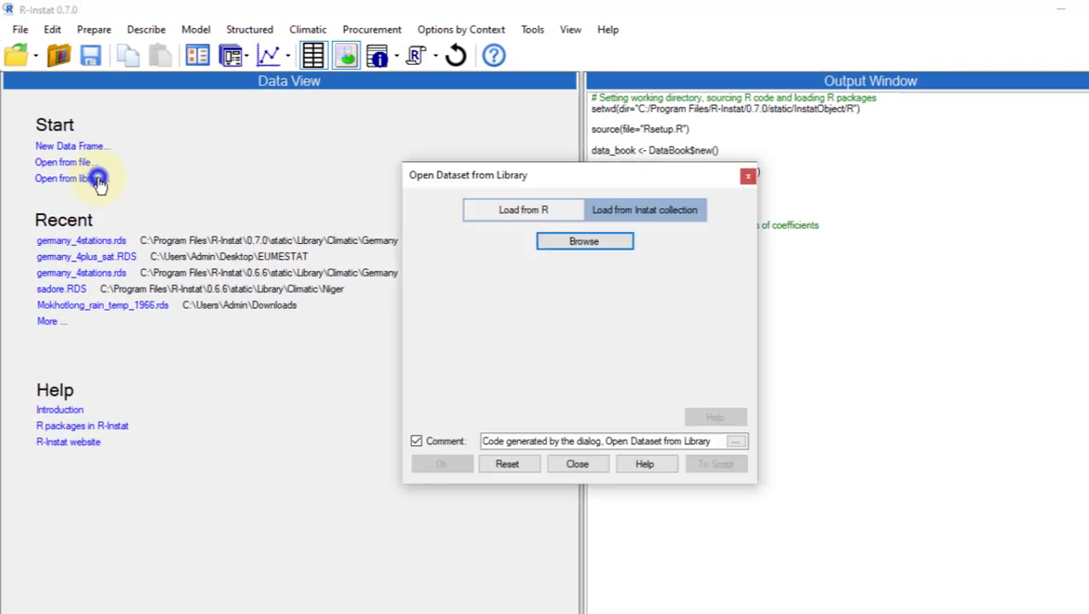
pyautogui.click(617, 210)
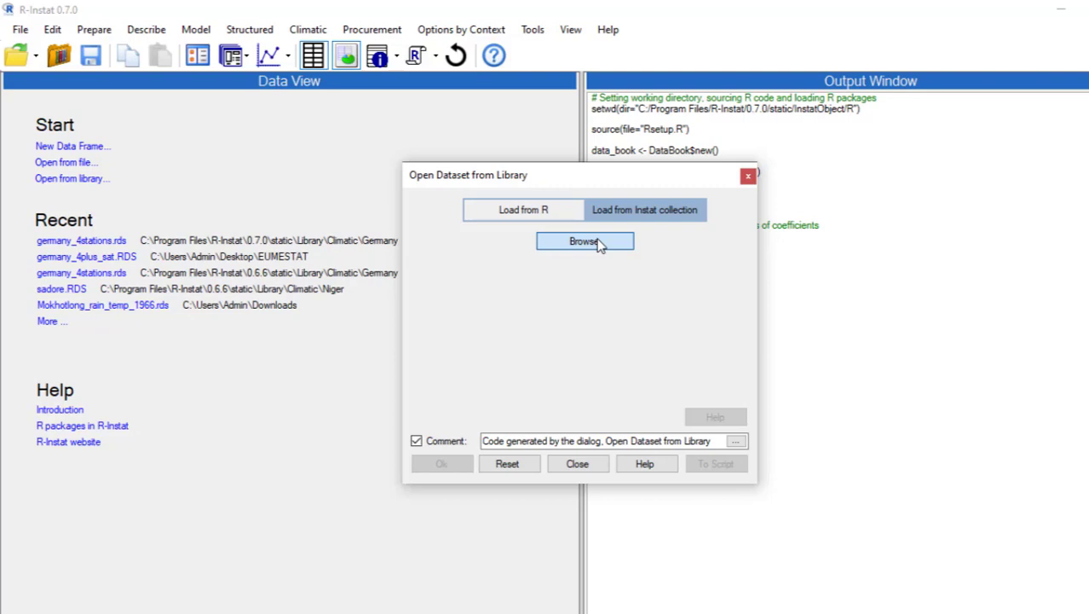
pyautogui.click(599, 243)
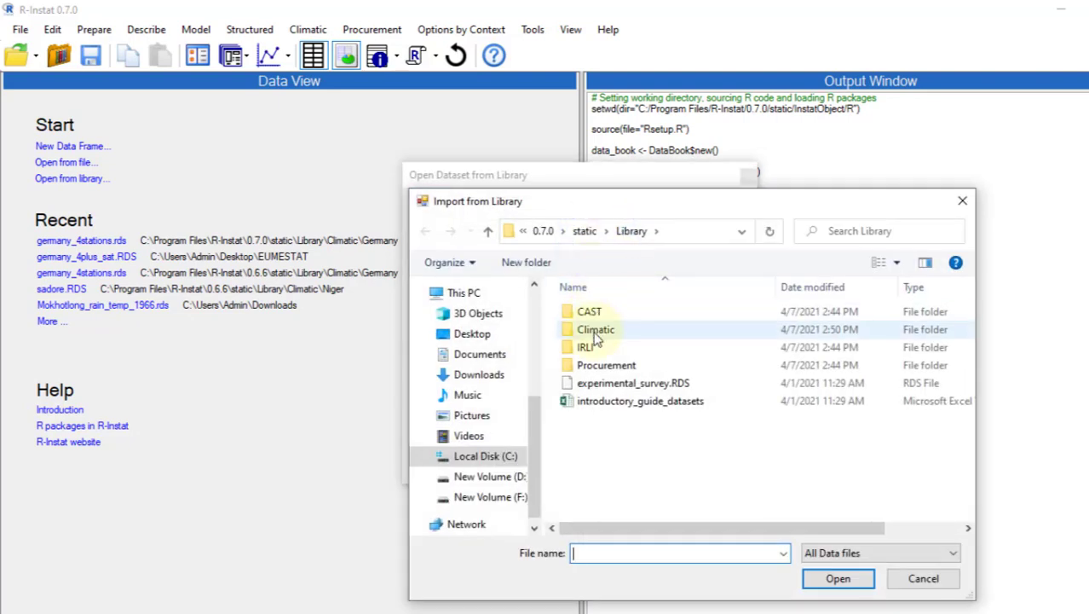
pyautogui.doubleClick(597, 336)
pyautogui.doubleClick(597, 331)
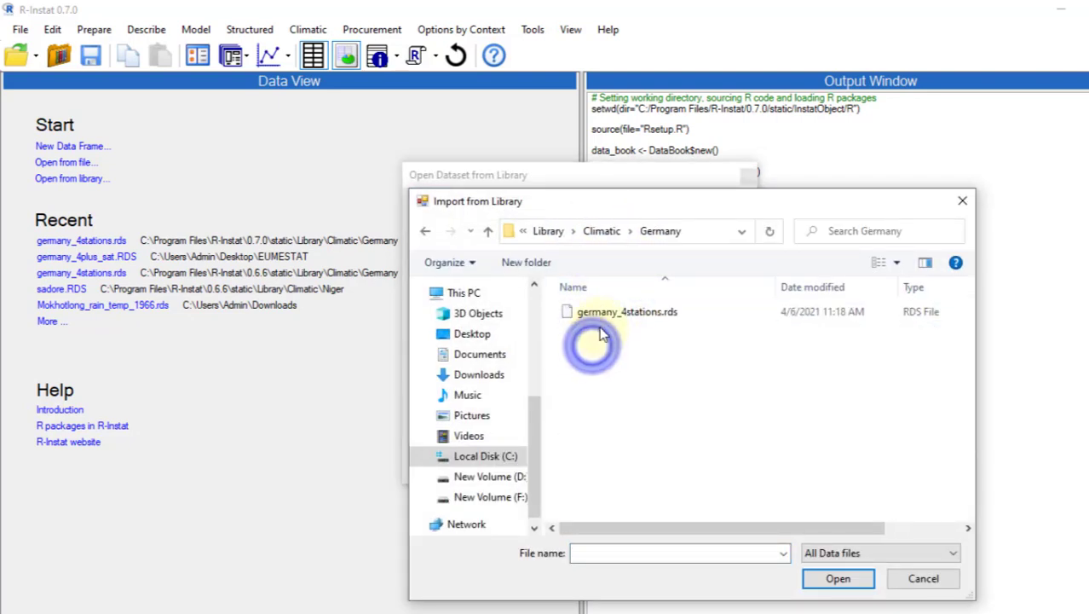
pyautogui.click(602, 312)
pyautogui.click(839, 580)
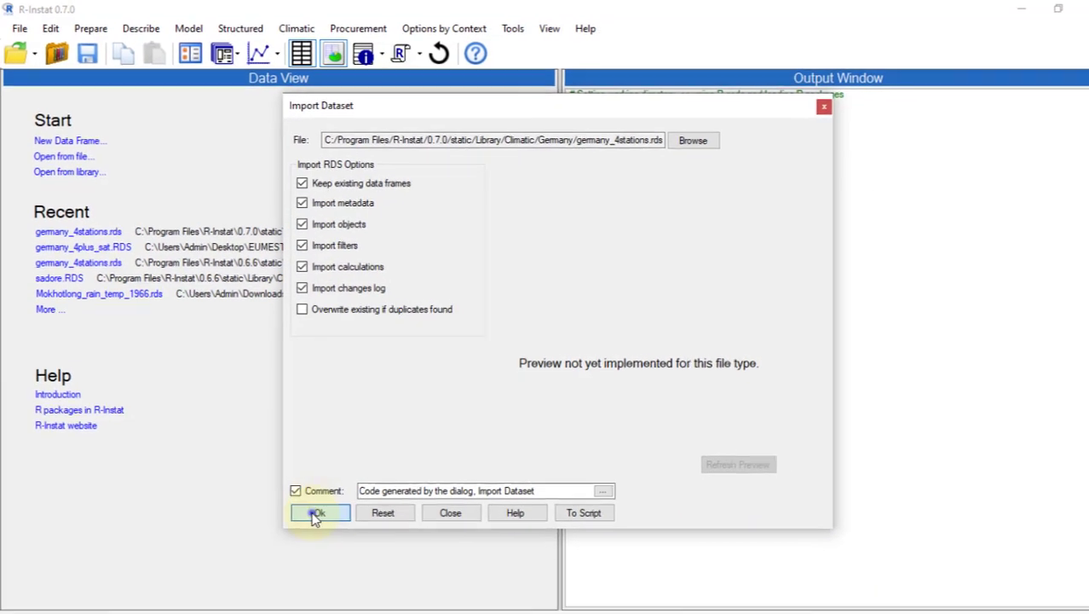
pyautogui.click(315, 514)
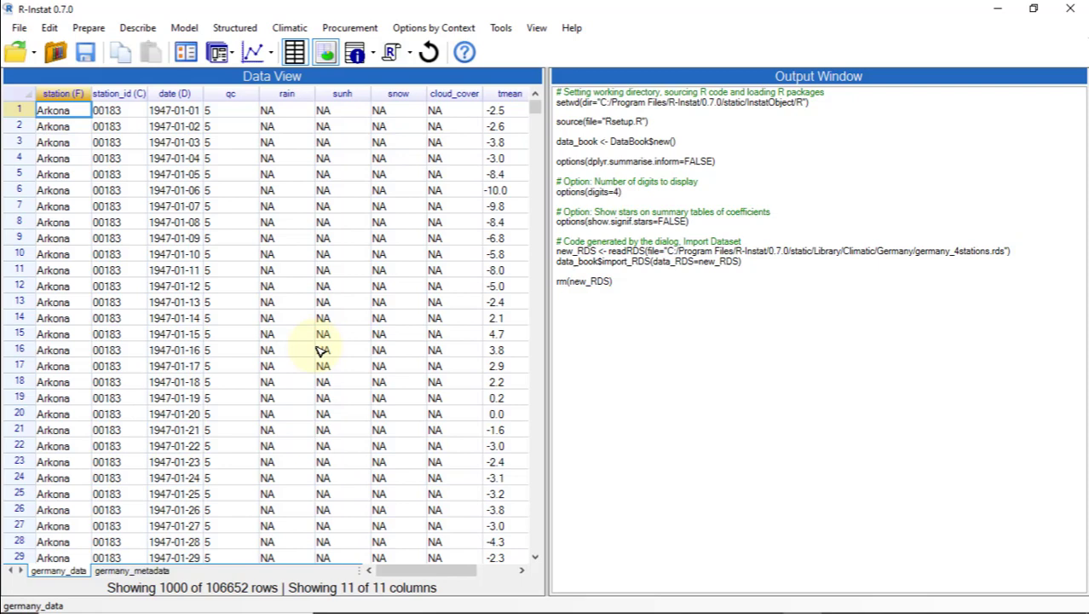
# Show the germany_metadata sheet and inspect its station column and row 4's longitude
pyautogui.click(134, 570)
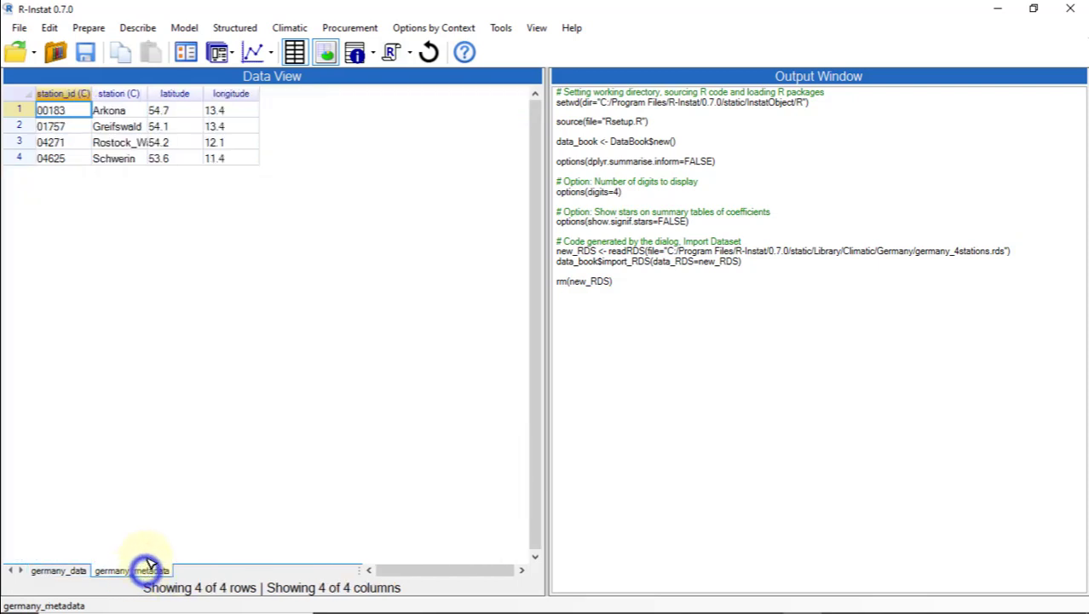
pyautogui.click(147, 91)
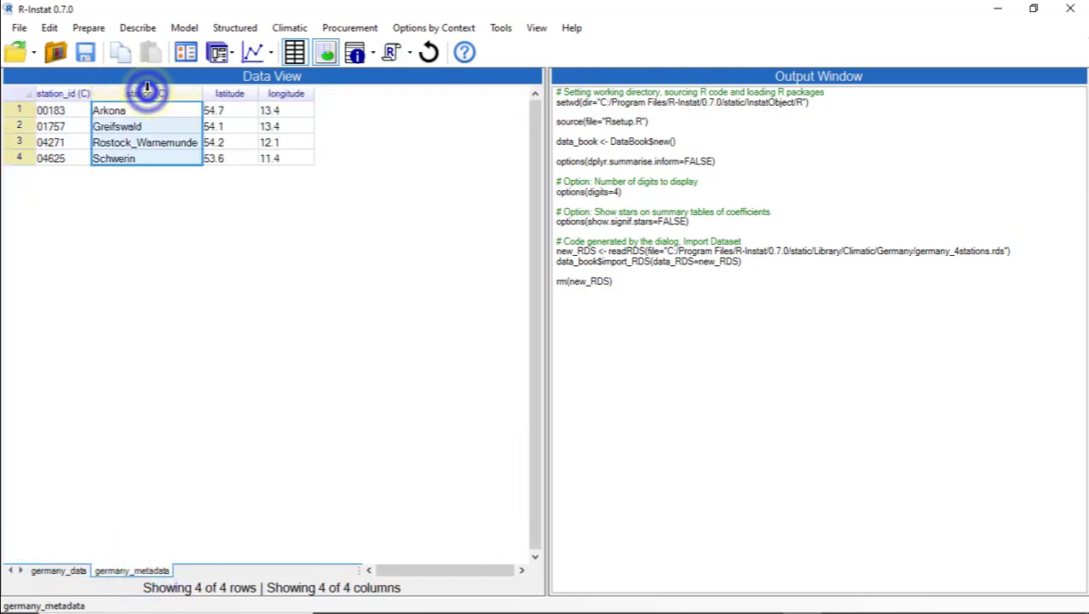
pyautogui.click(260, 162)
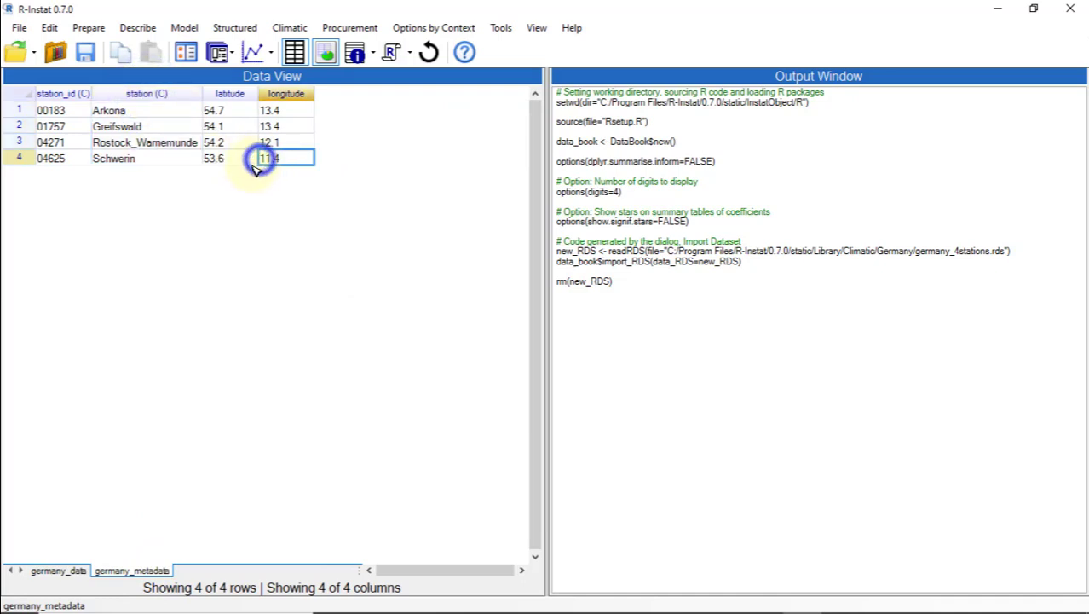
# Give germany_metadata's latitude and longitude 4 significant figures in Column Metadata, then restore the default layout
pyautogui.click(356, 54)
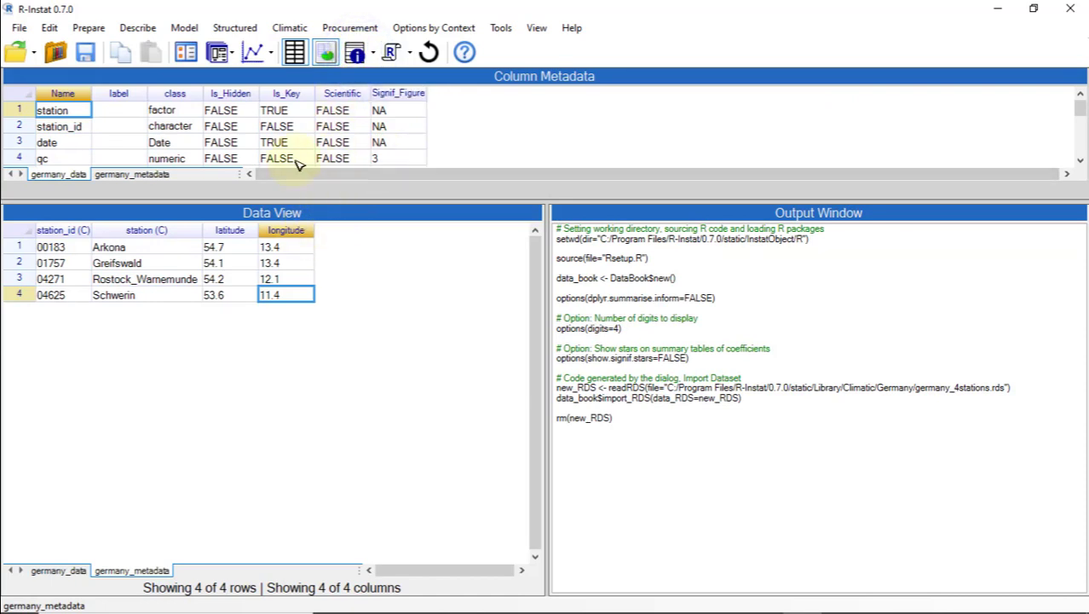
pyautogui.click(155, 175)
pyautogui.click(377, 141)
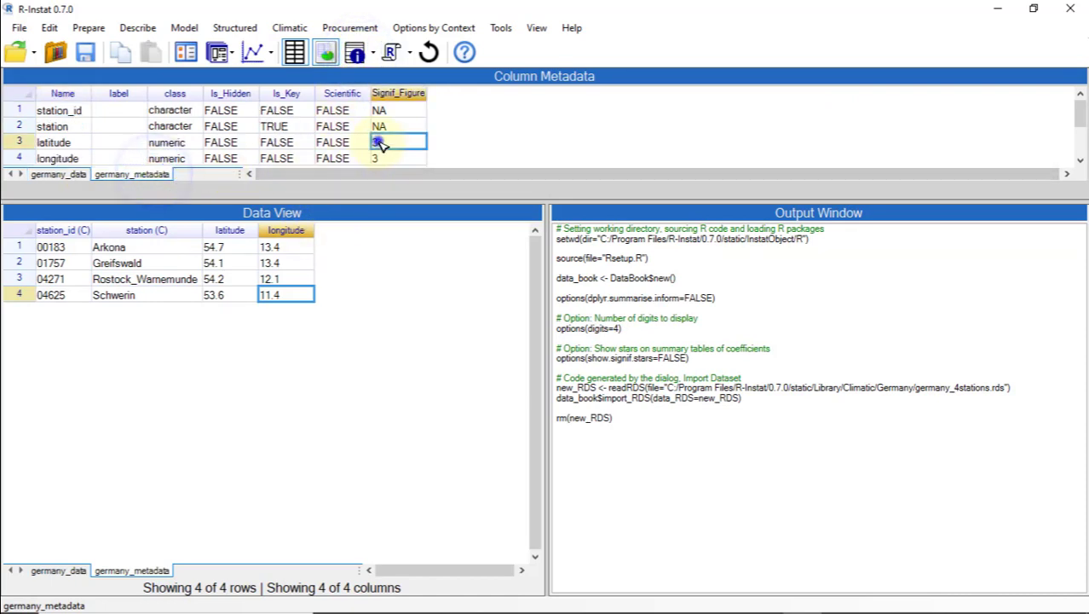
pyautogui.write('4')
pyautogui.click(385, 156)
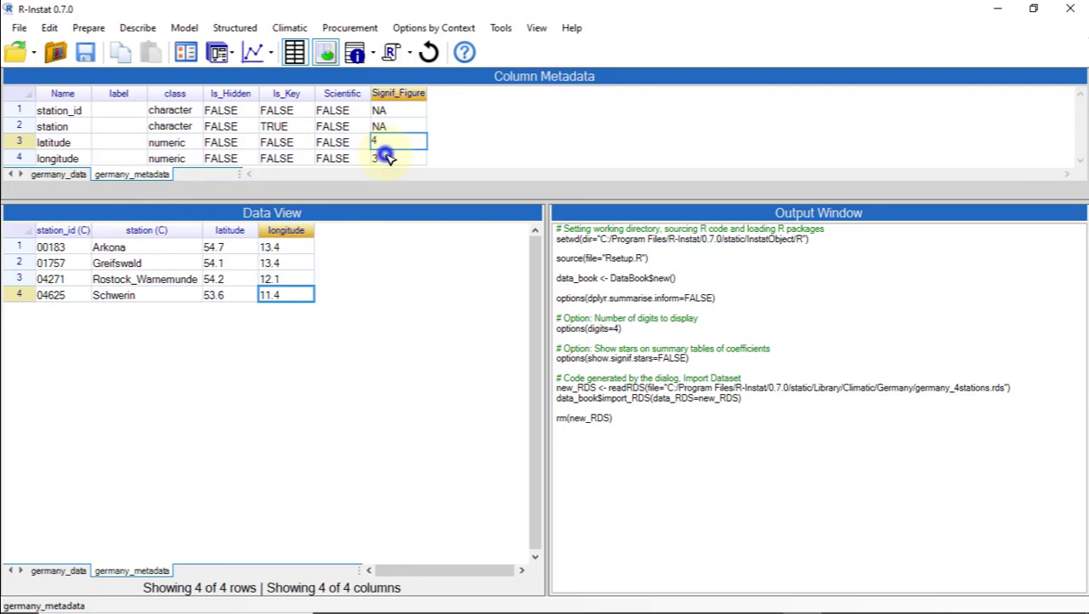
pyautogui.write('4')
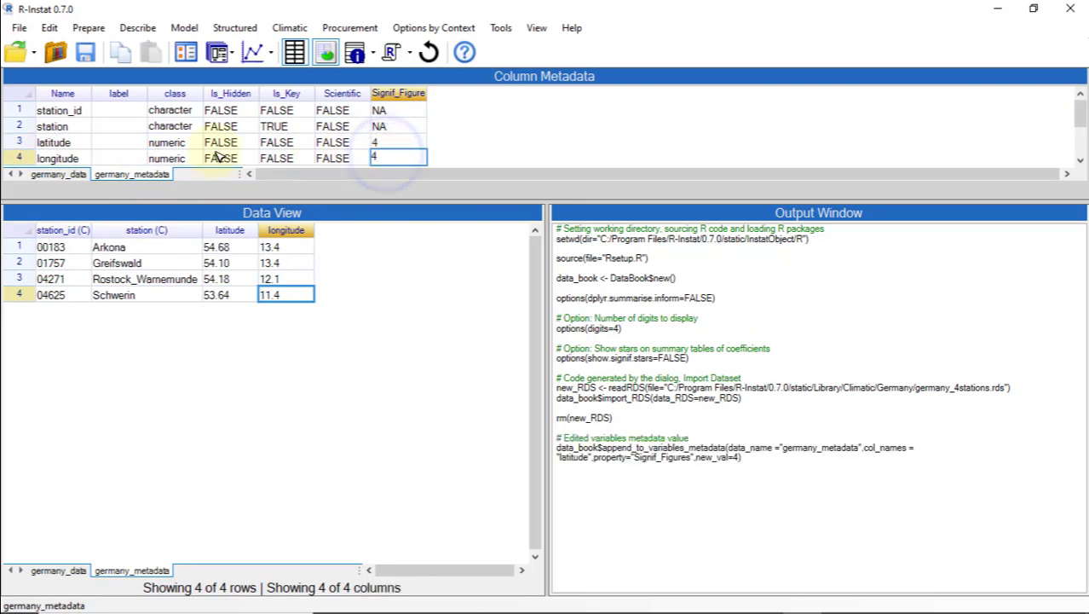
pyautogui.click(63, 174)
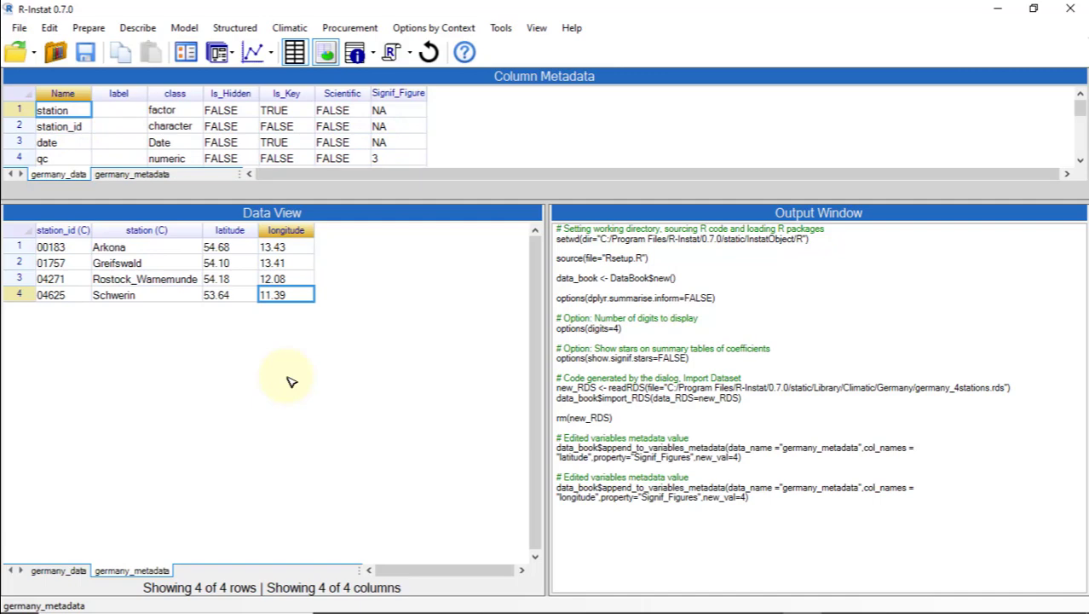
pyautogui.click(429, 54)
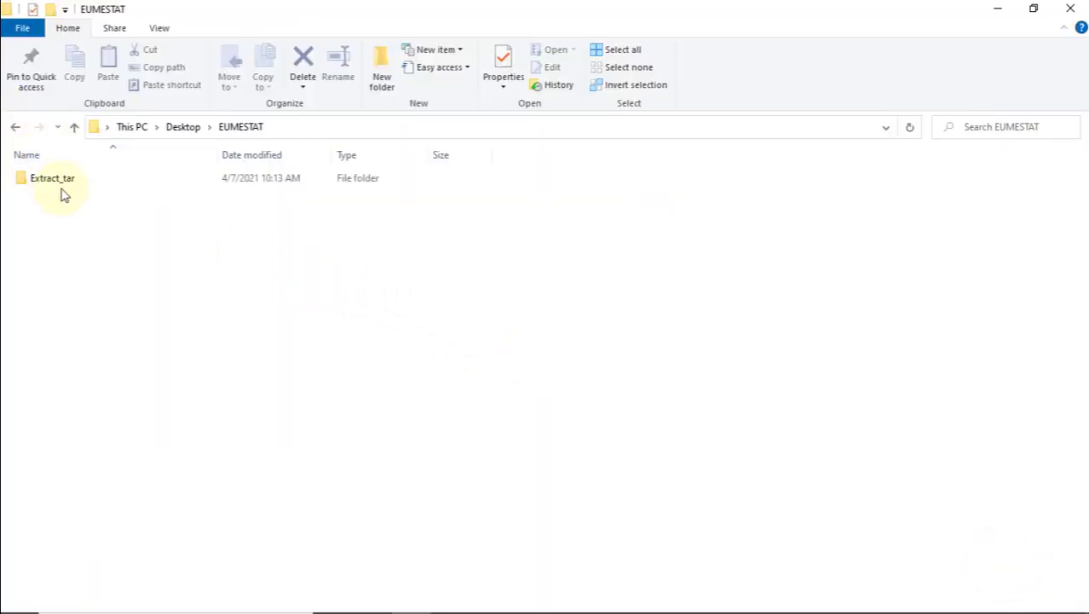
pyautogui.click(70, 183)
pyautogui.doubleClick(71, 183)
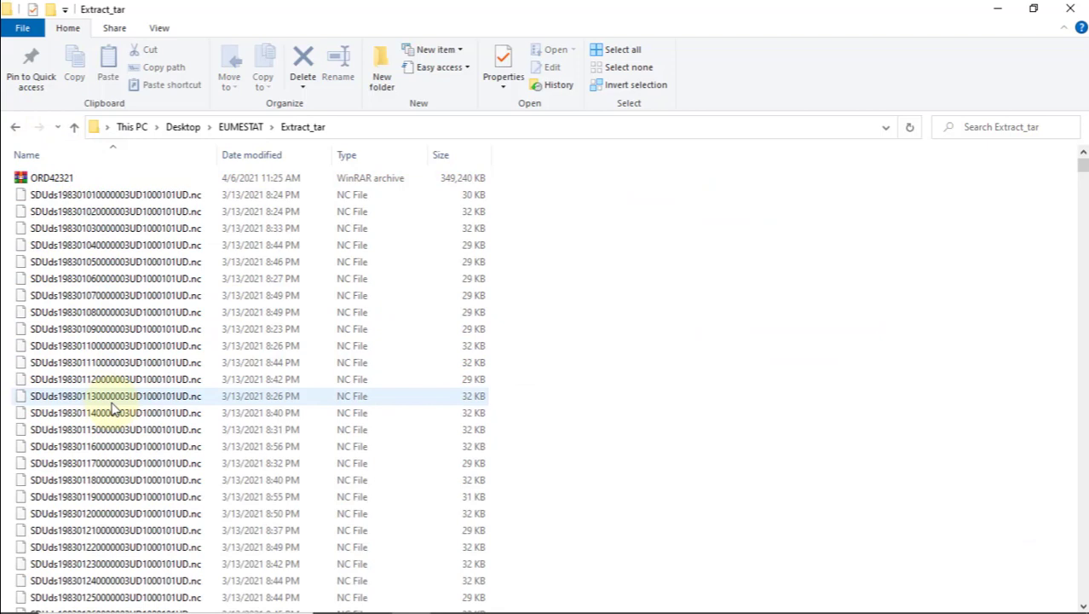
pyautogui.scroll(-2, 111, 407)
pyautogui.scroll(-7, 111, 407)
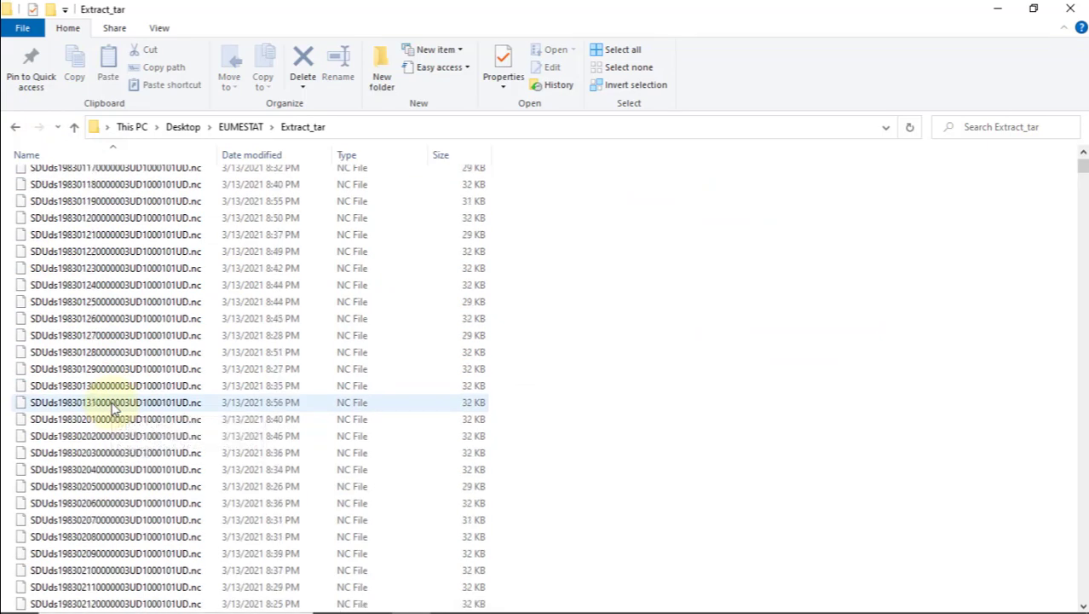
pyautogui.scroll(-11, 111, 407)
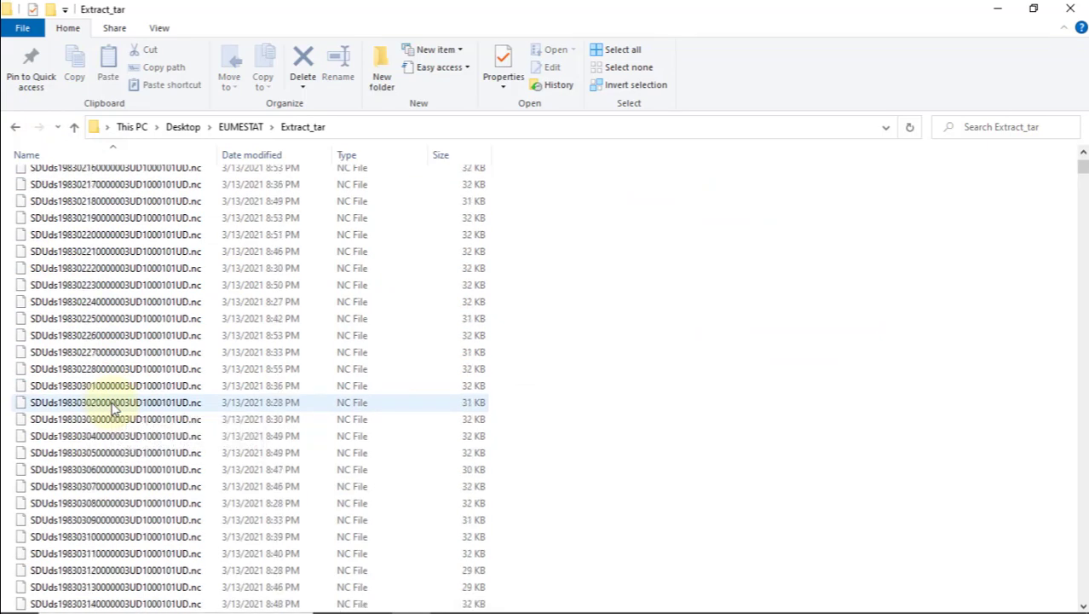
pyautogui.scroll(-5, 111, 407)
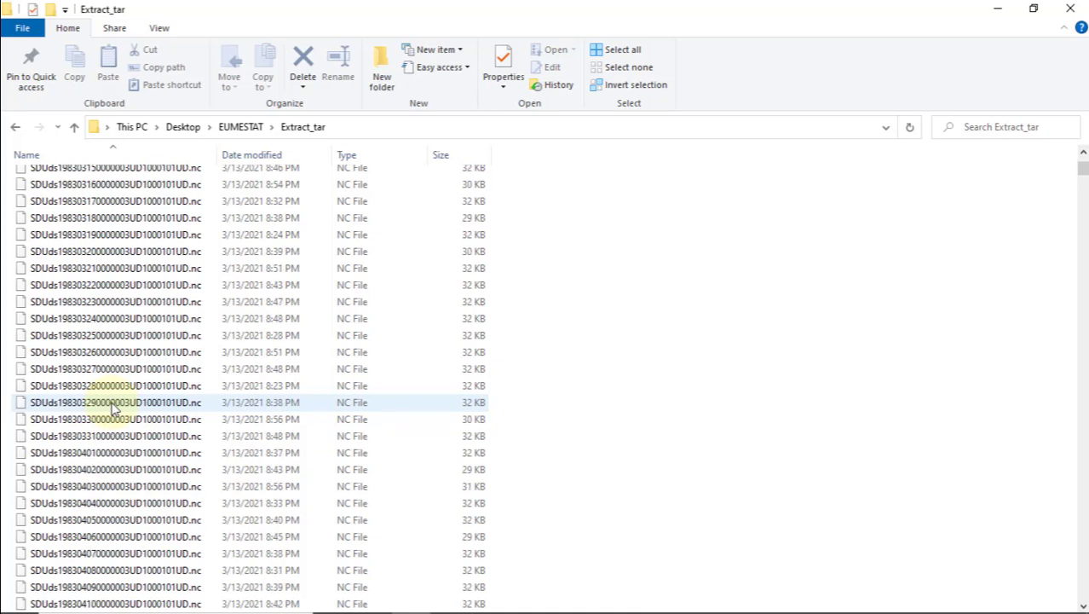
pyautogui.scroll(2, 111, 407)
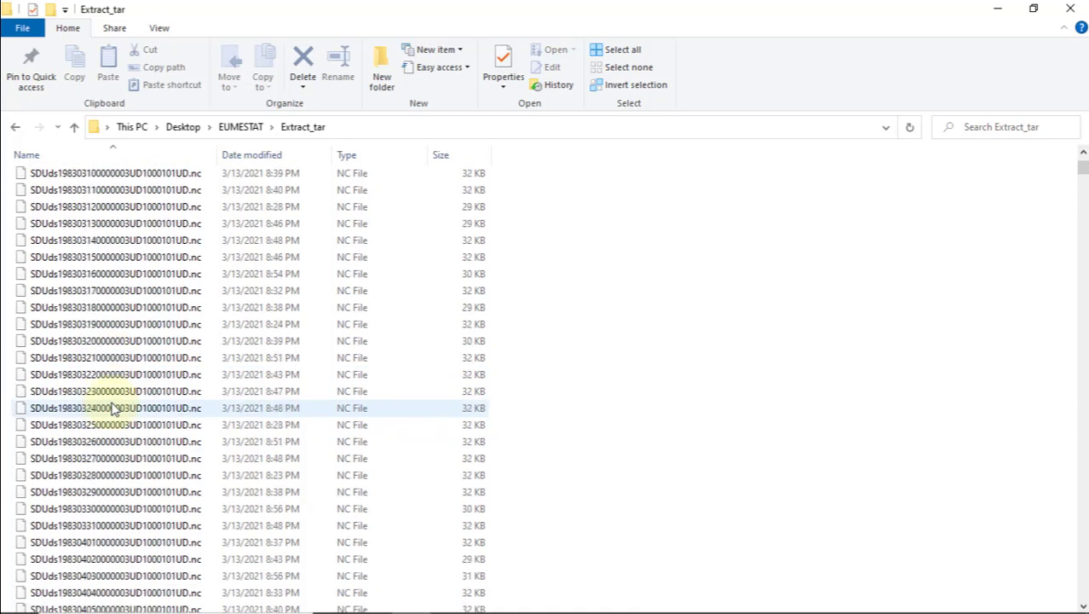
pyautogui.scroll(11, 111, 409)
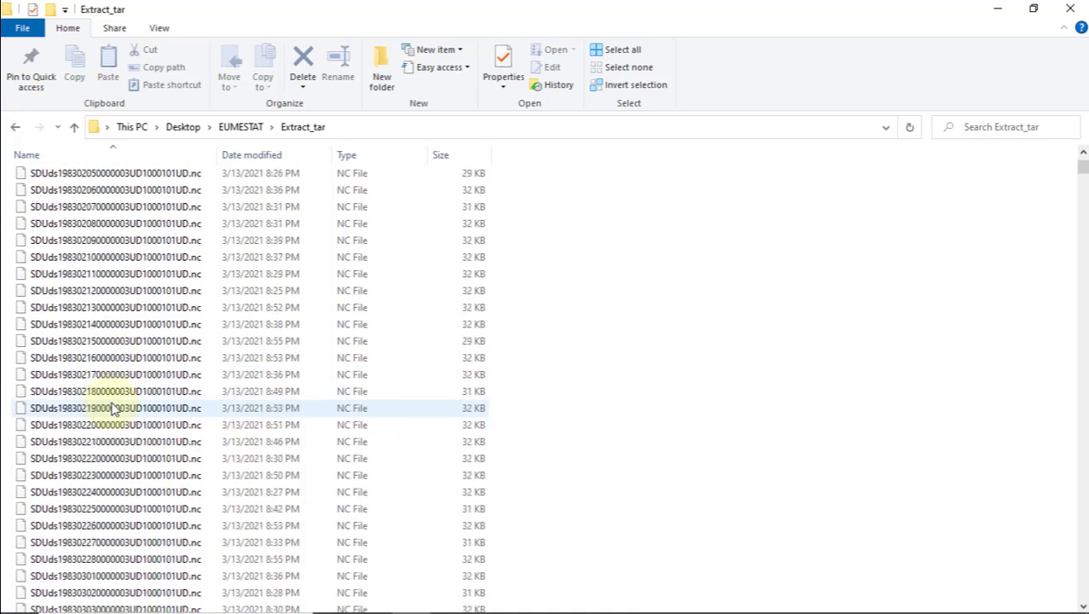
pyautogui.scroll(9, 111, 409)
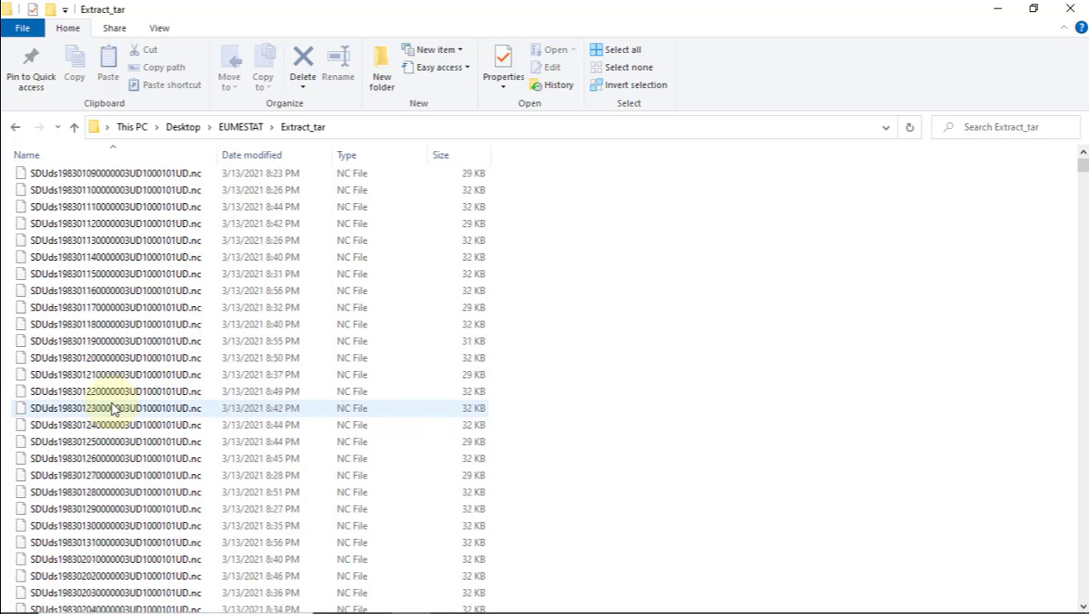
pyautogui.scroll(3, 111, 409)
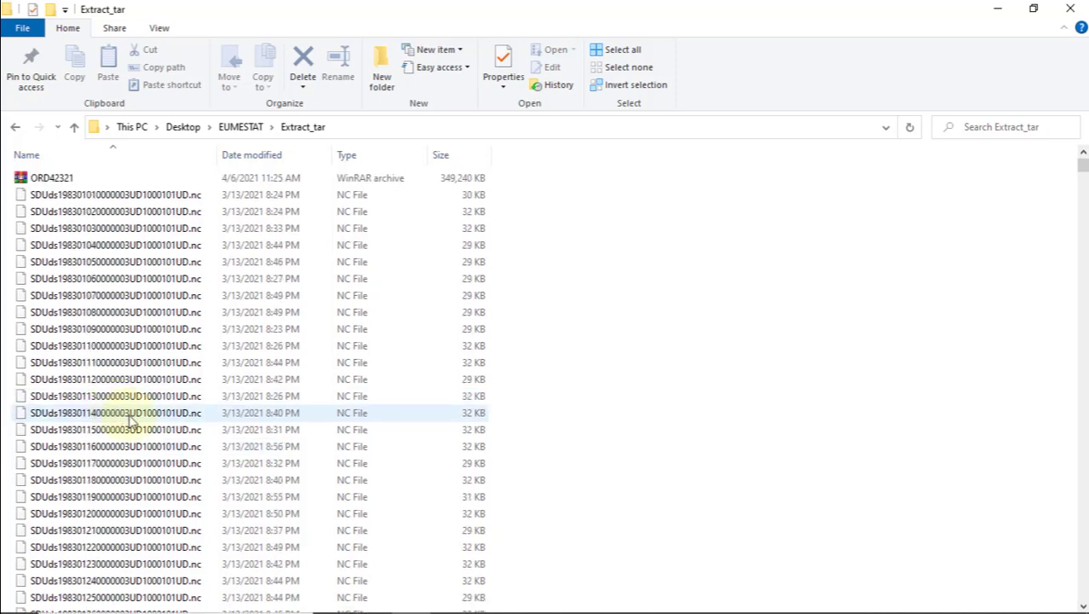
pyautogui.scroll(-2, 203, 426)
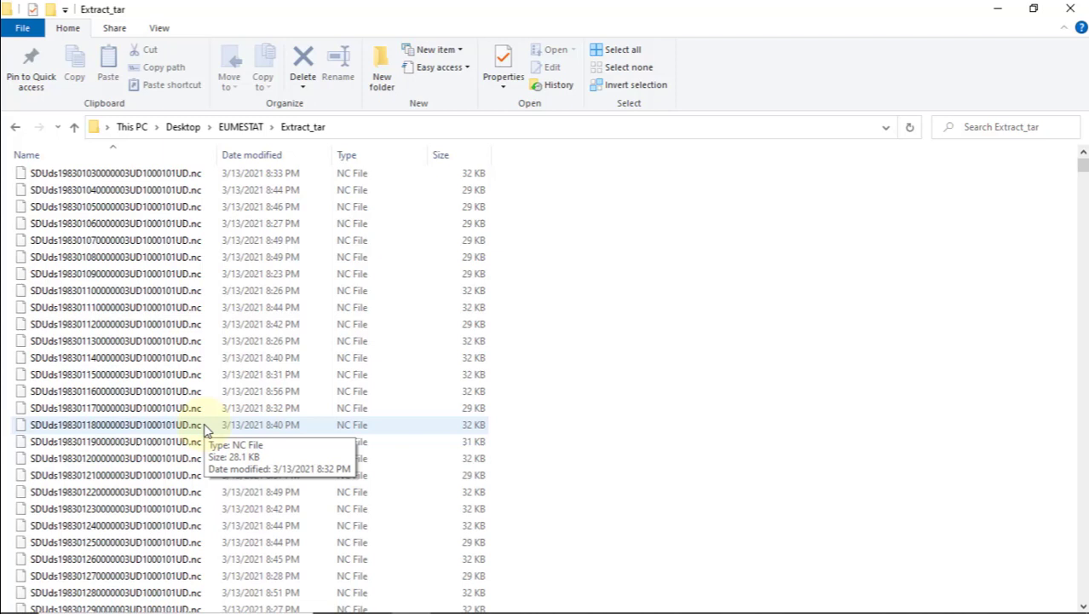
pyautogui.scroll(2, 145, 423)
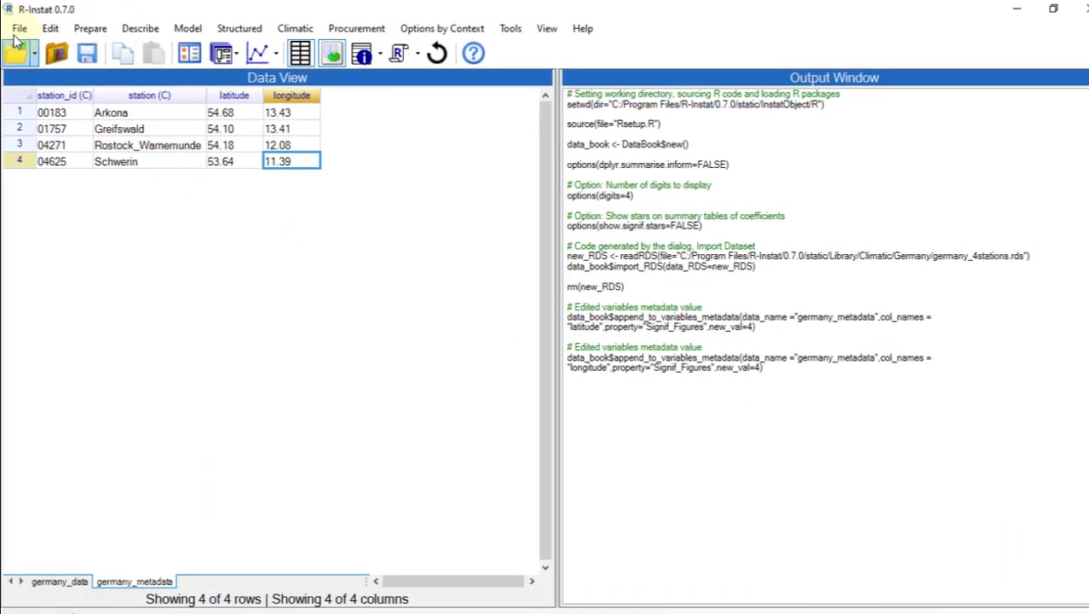
# Point the NetCDF import at the Desktop EUMESTAT Extract_tar folder, which holds 10958 .nc files
pyautogui.click(19, 27)
pyautogui.click(49, 174)
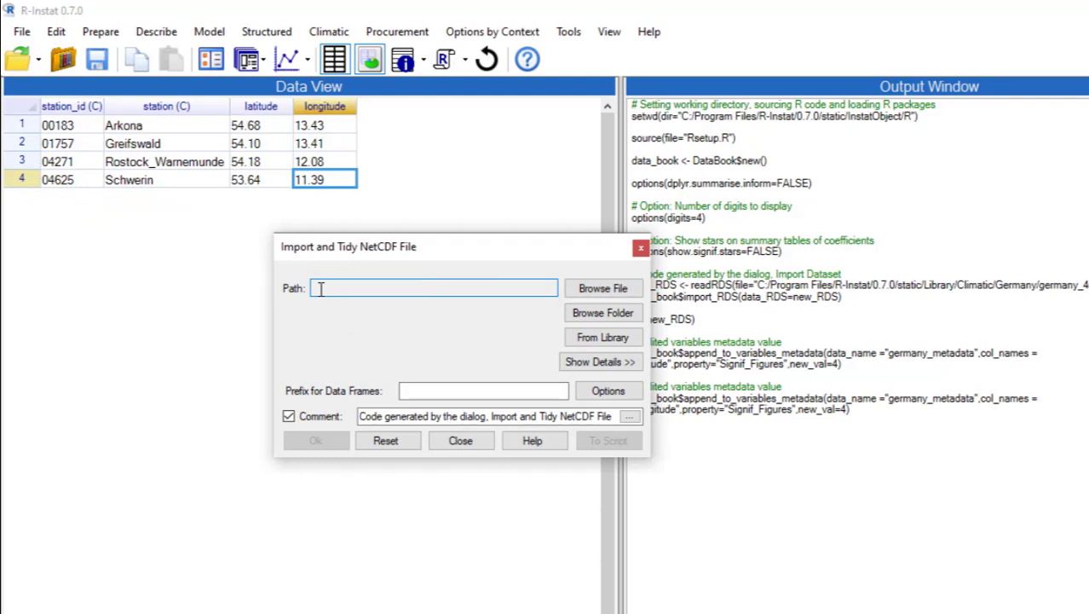
pyautogui.click(603, 313)
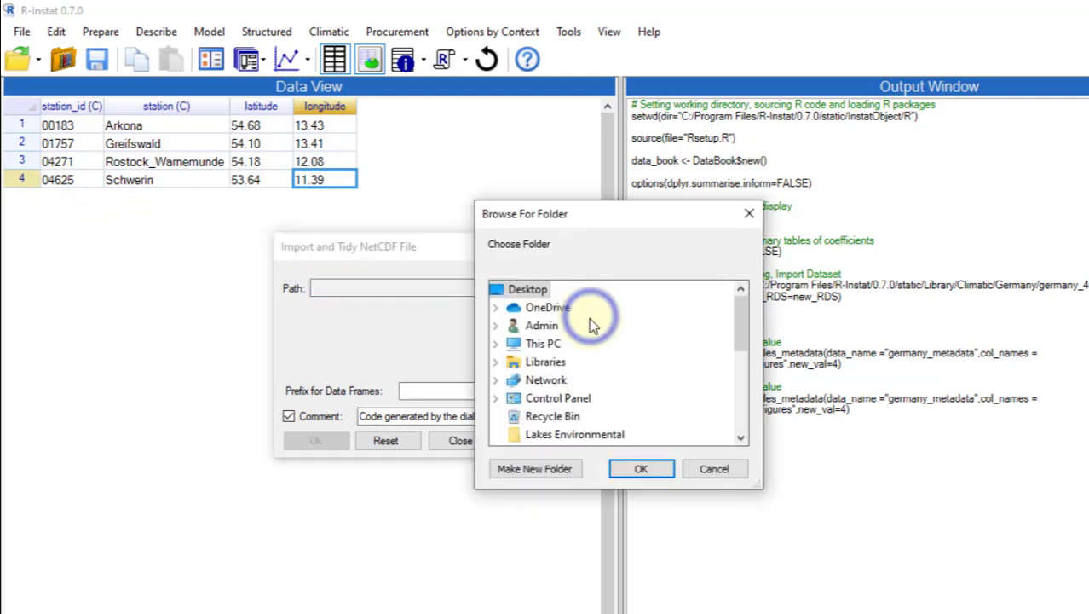
pyautogui.scroll(-5, 545, 366)
pyautogui.click(560, 399)
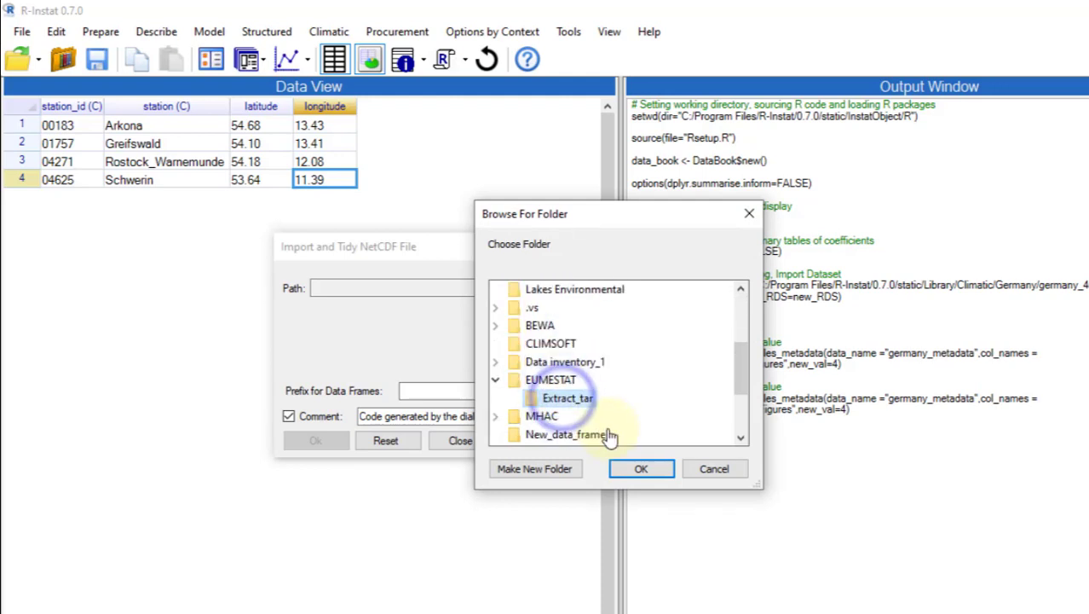
pyautogui.click(616, 469)
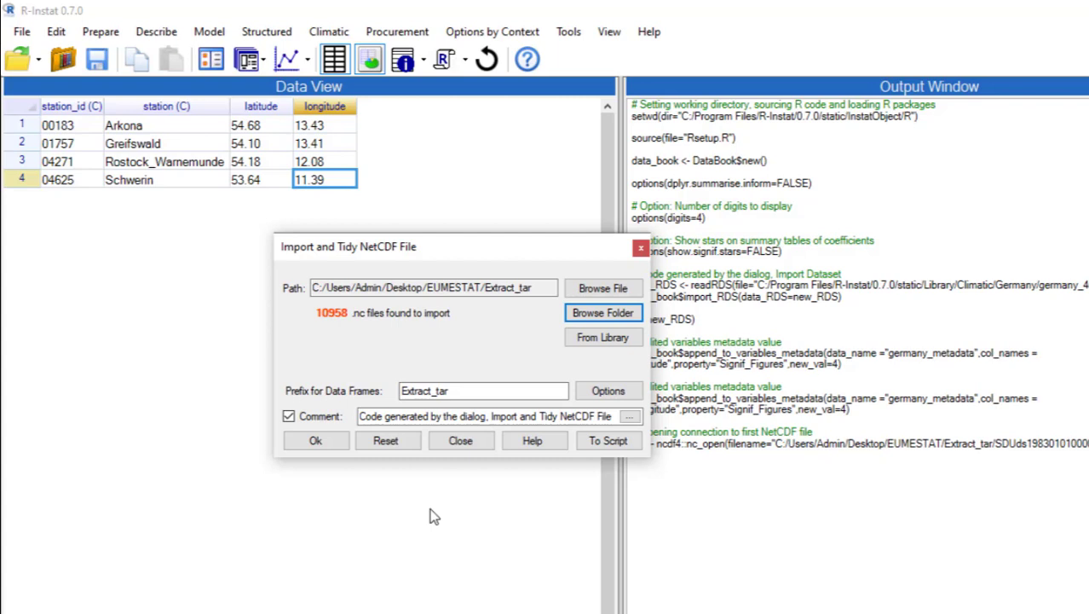
# Use Points location with longitude, latitude and station from germany_metadata as lon, lat and ID
pyautogui.click(603, 397)
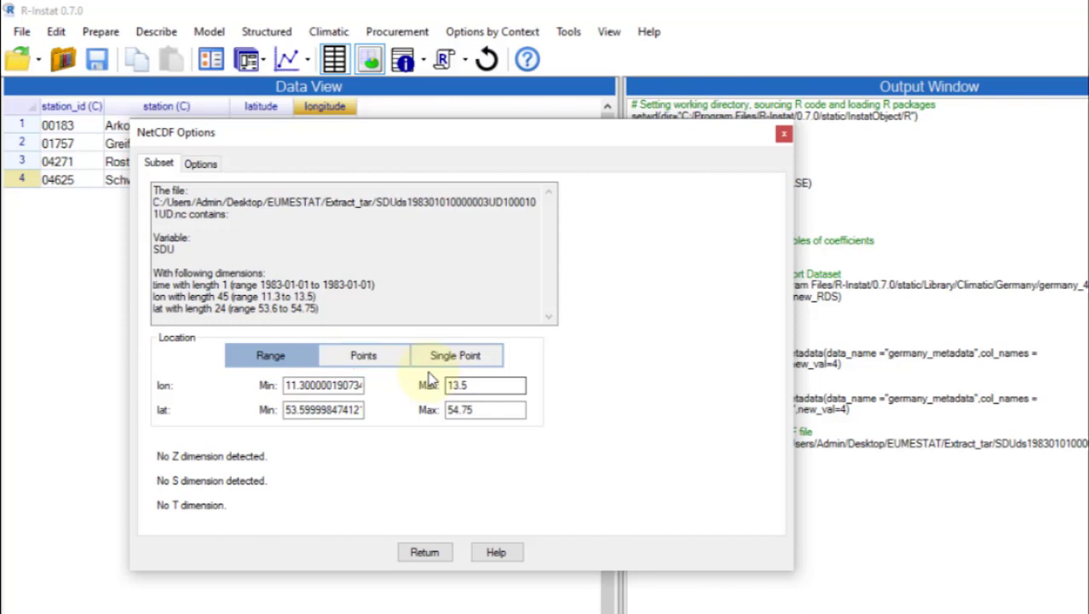
pyautogui.click(365, 356)
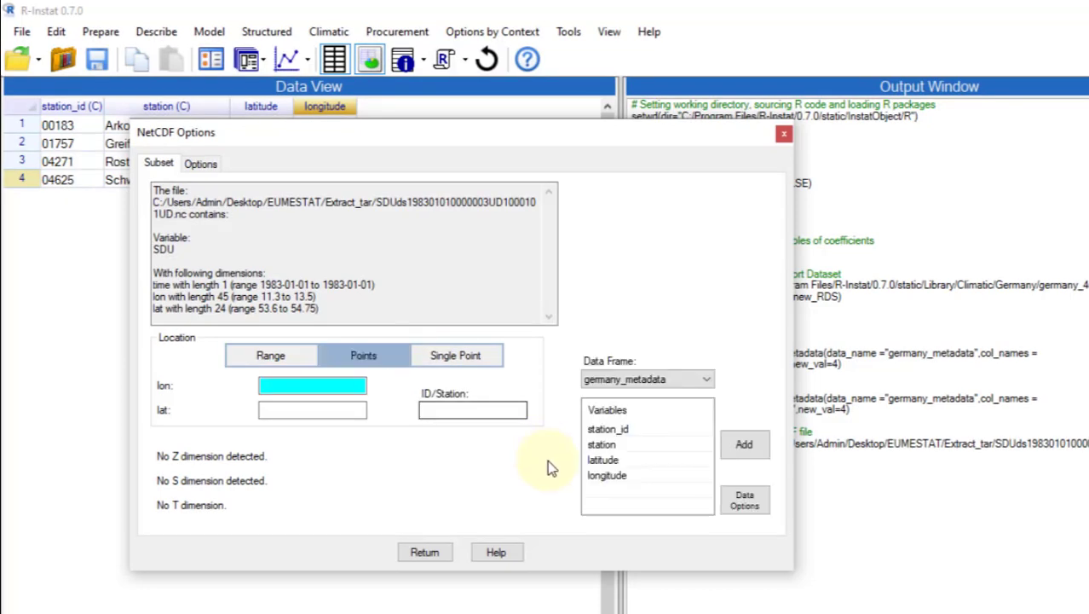
pyautogui.doubleClick(601, 476)
pyautogui.doubleClick(602, 459)
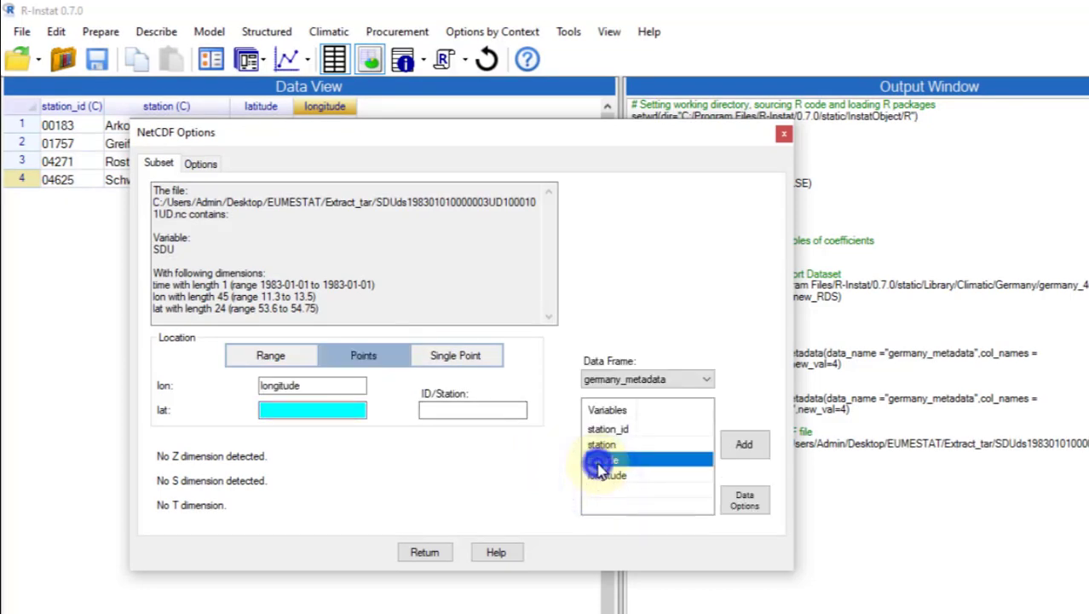
pyautogui.click(601, 444)
pyautogui.doubleClick(602, 444)
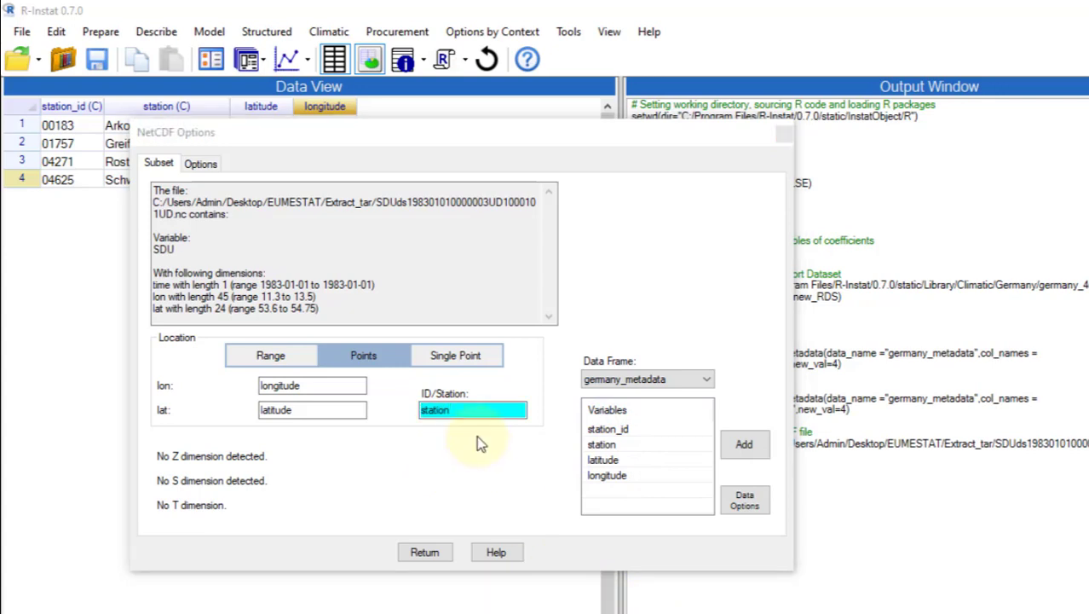
# Run the NetCDF import into a Germany_sat data frame of 43832 rows
pyautogui.click(424, 552)
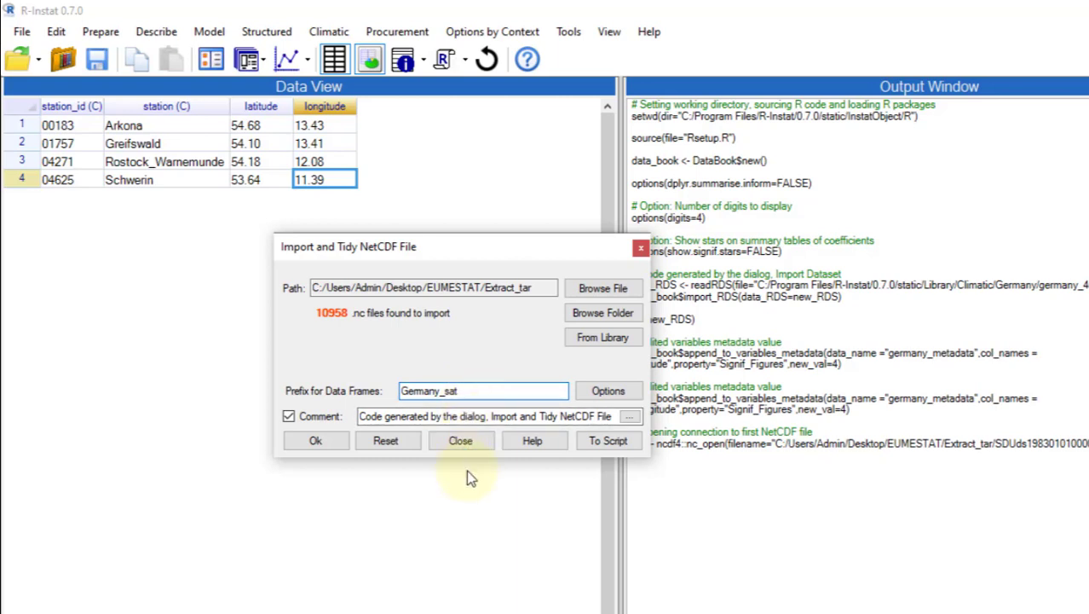
pyautogui.click(324, 441)
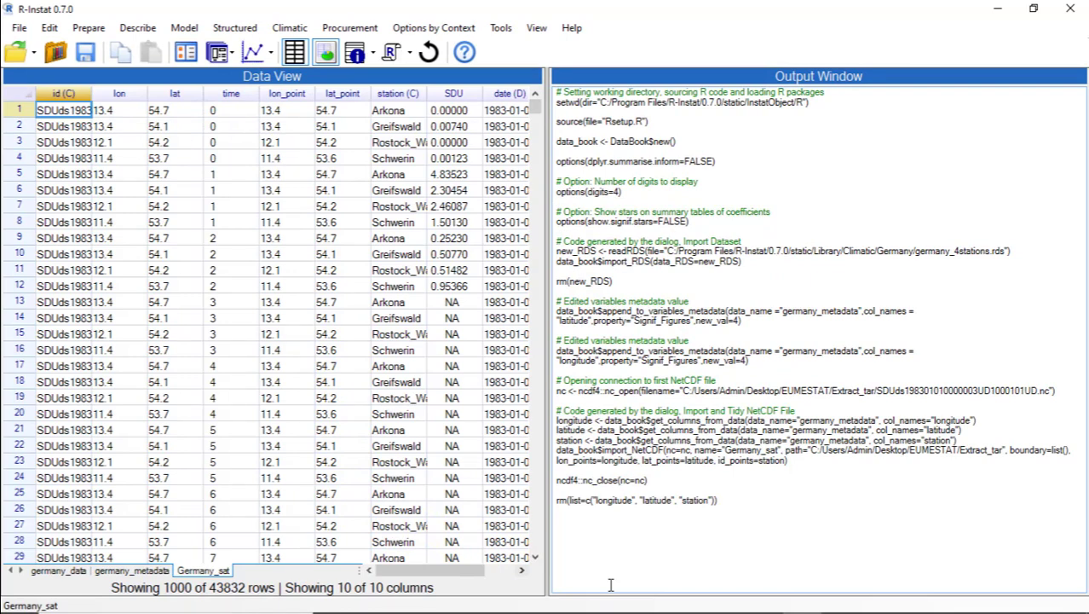
# Close the Output Window so only the Germany_sat Data View shows
pyautogui.click(325, 52)
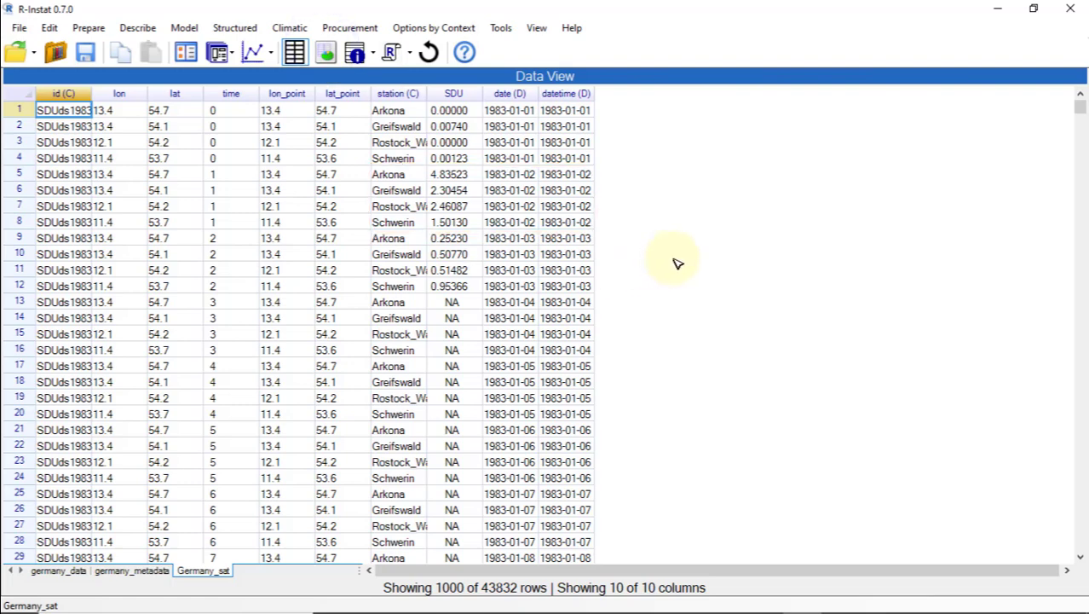
pyautogui.scroll(-2, 556, 256)
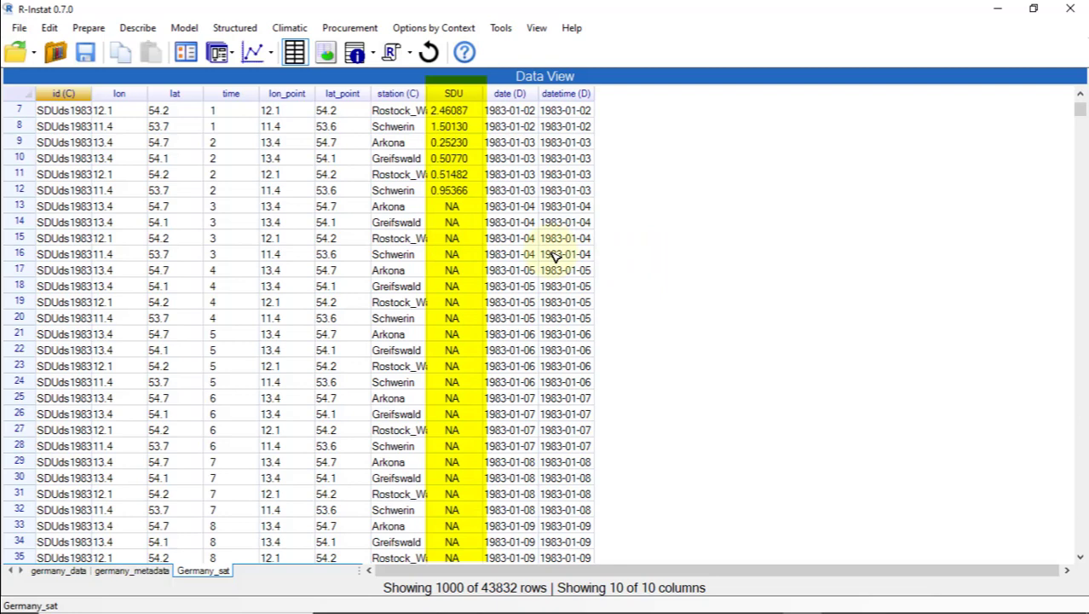
pyautogui.scroll(-2, 555, 255)
pyautogui.scroll(-2, 556, 256)
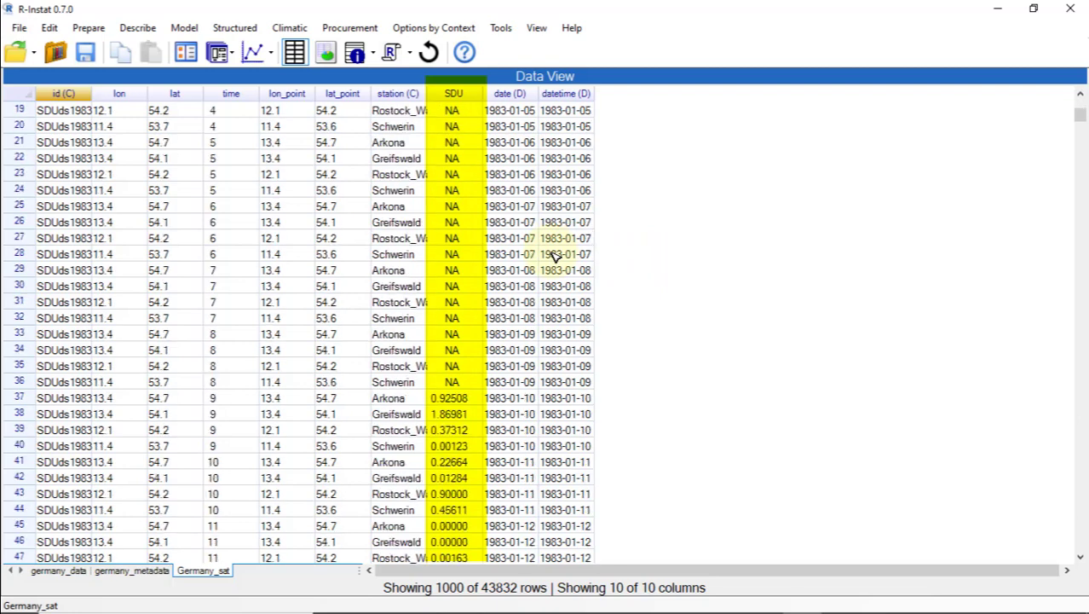
pyautogui.scroll(-2, 556, 256)
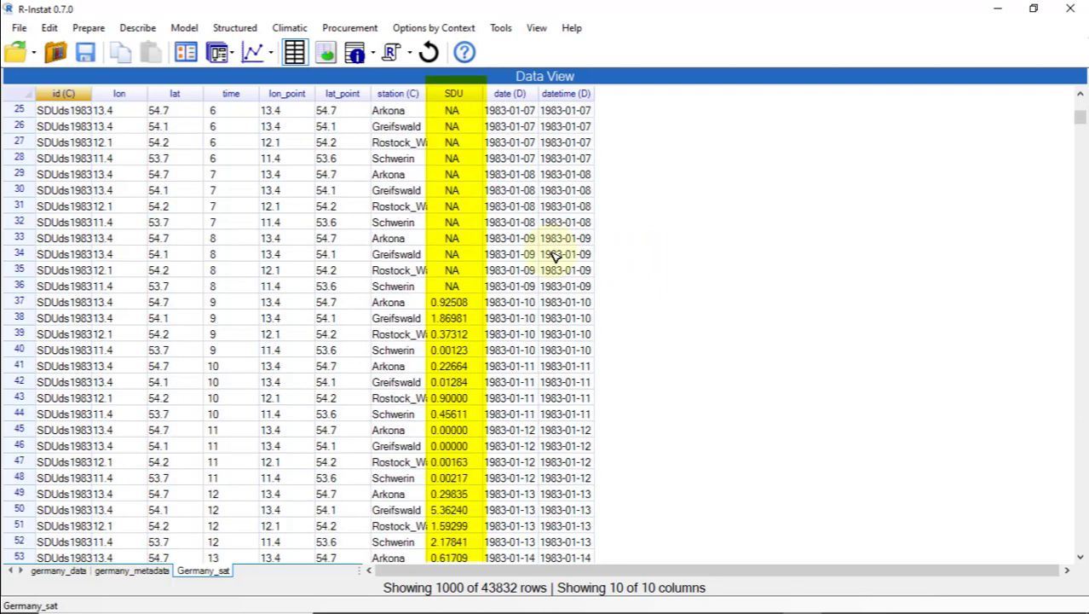
pyautogui.scroll(2, 555, 255)
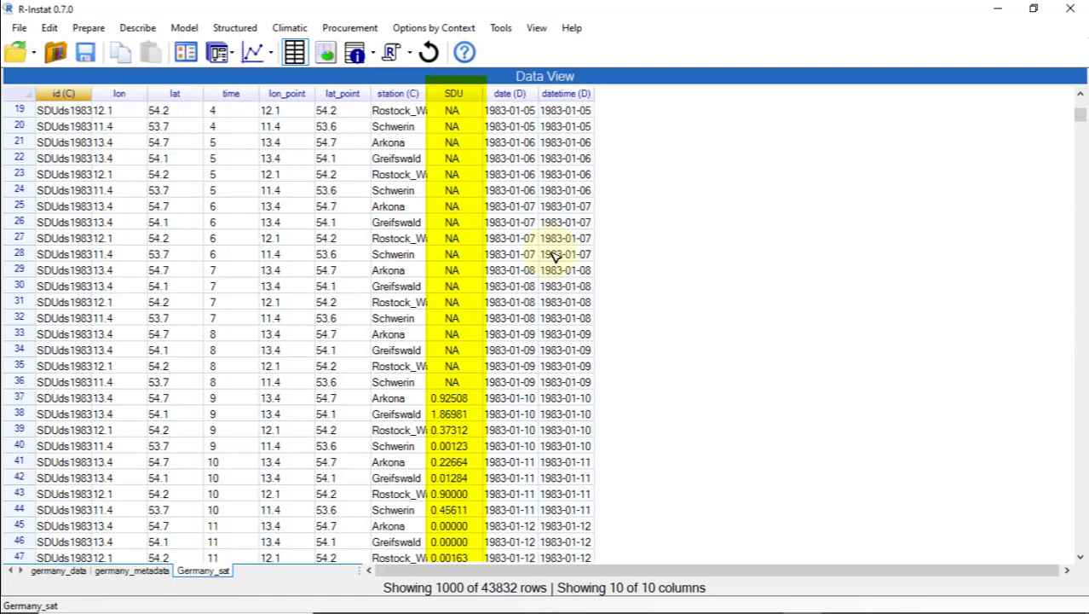
pyautogui.scroll(2, 555, 255)
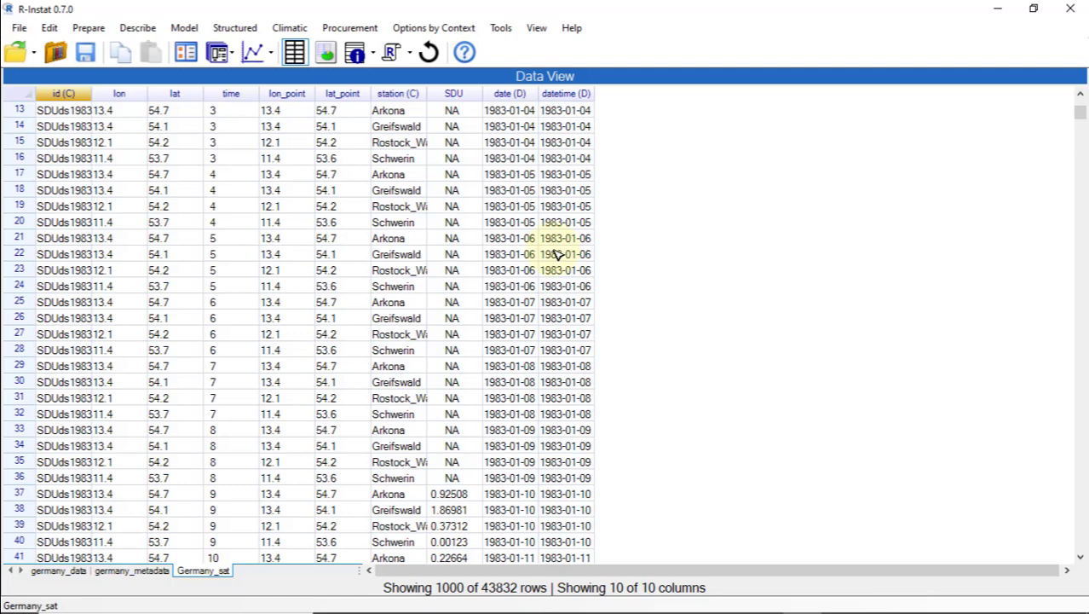
# Save the data as Germany_4plus_sat.rds in the Desktop EUMESTAT folder
pyautogui.click(18, 27)
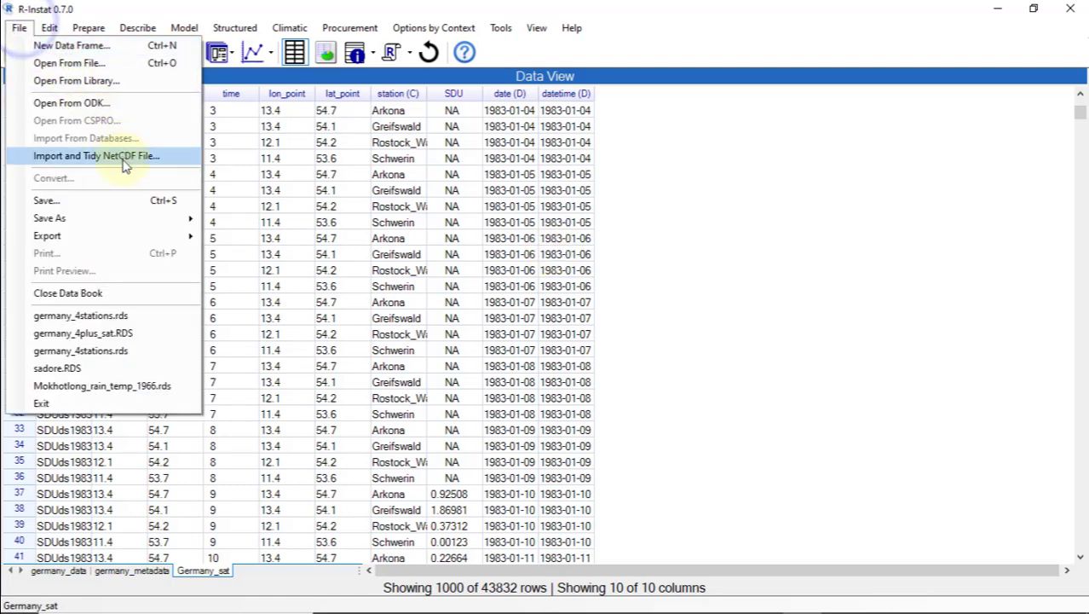
pyautogui.moveTo(109, 220)
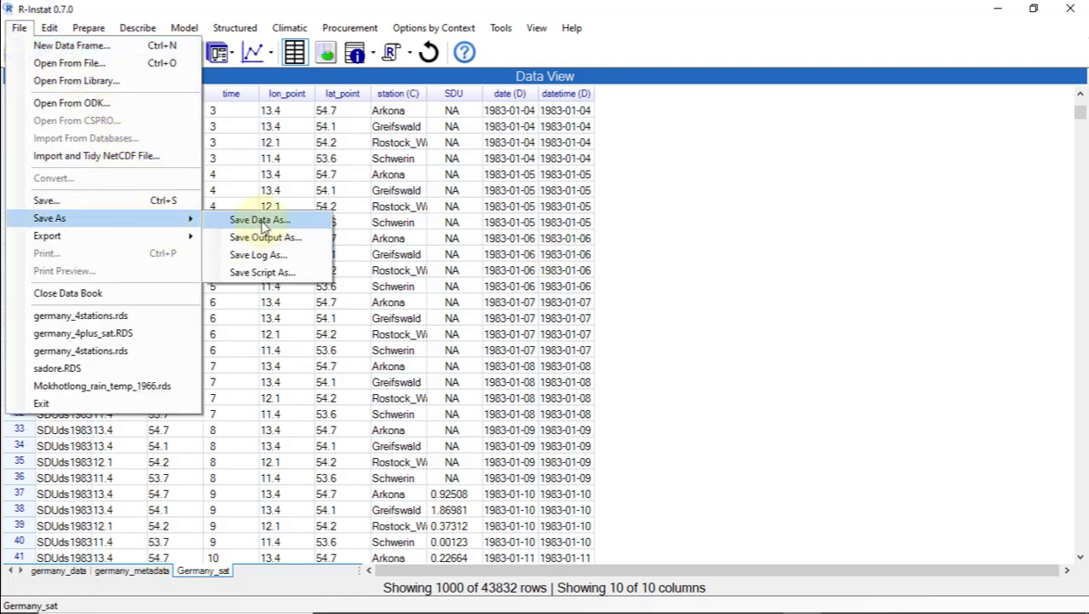
pyautogui.click(263, 222)
pyautogui.write('us_')
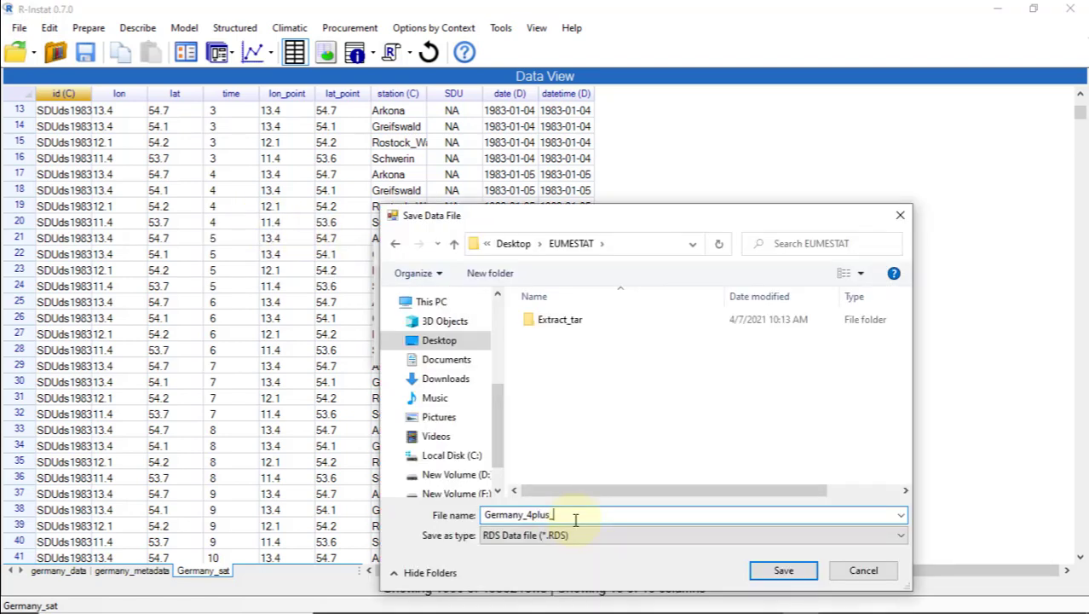
pyautogui.write('sat')
pyautogui.click(770, 570)
pyautogui.click(421, 347)
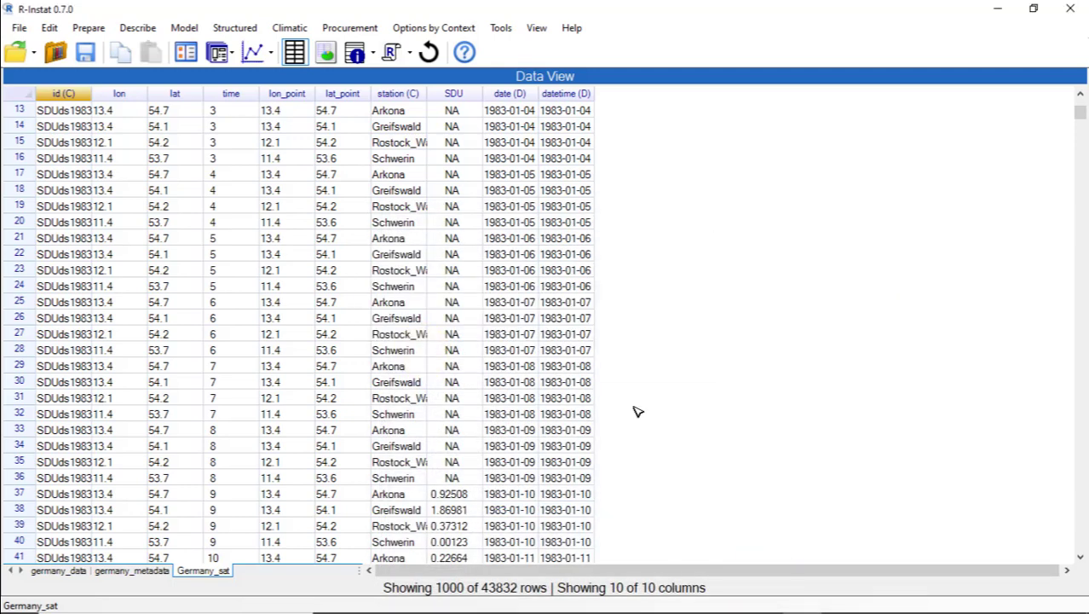